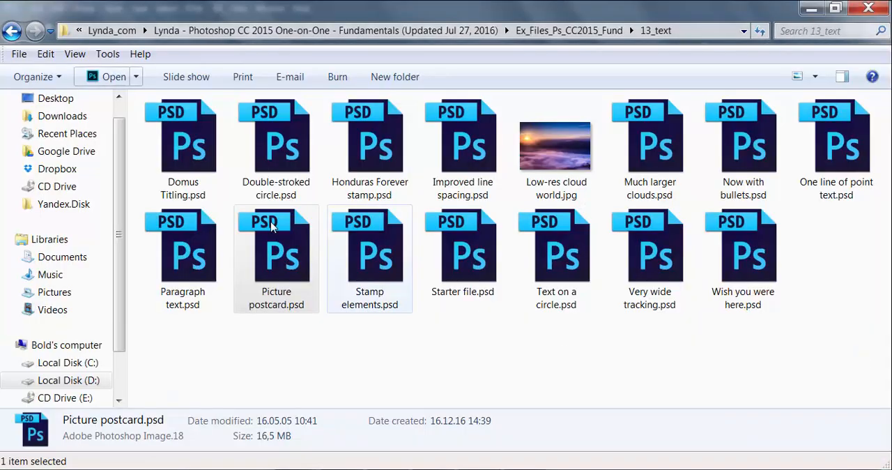
Step: Open Domus Titling.psd in Photoshop and fit the whole image in the window
left_click(174, 139)
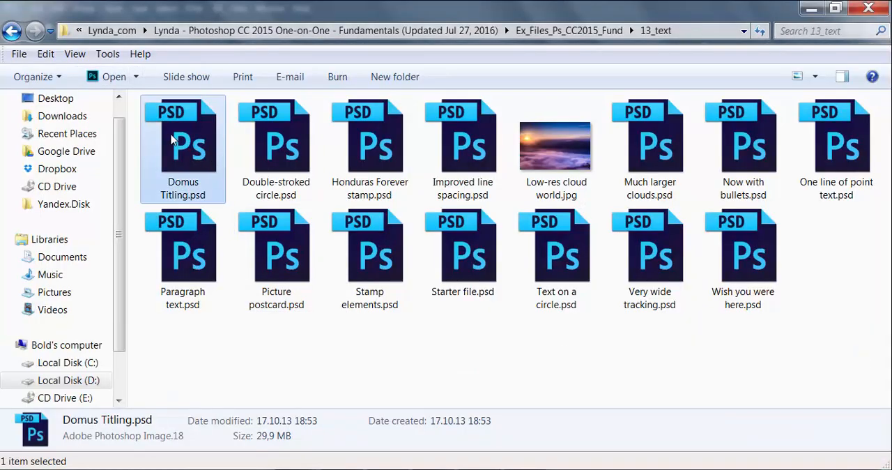
left_click(112, 77)
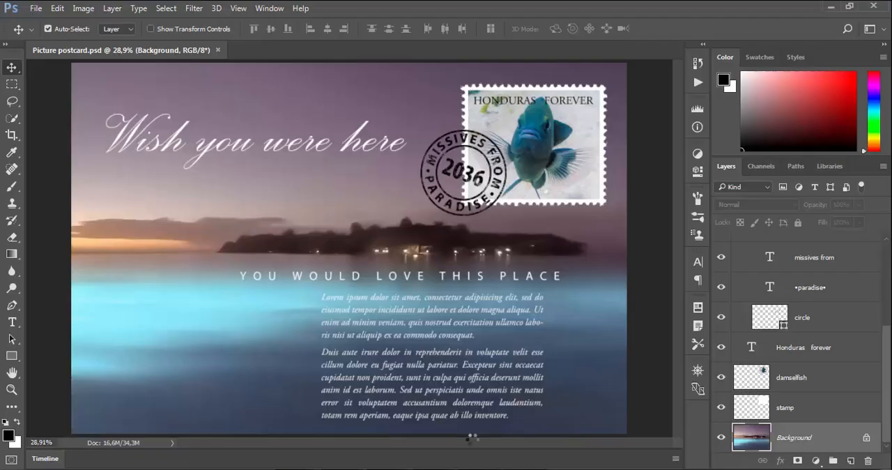
key("ctrl+0")
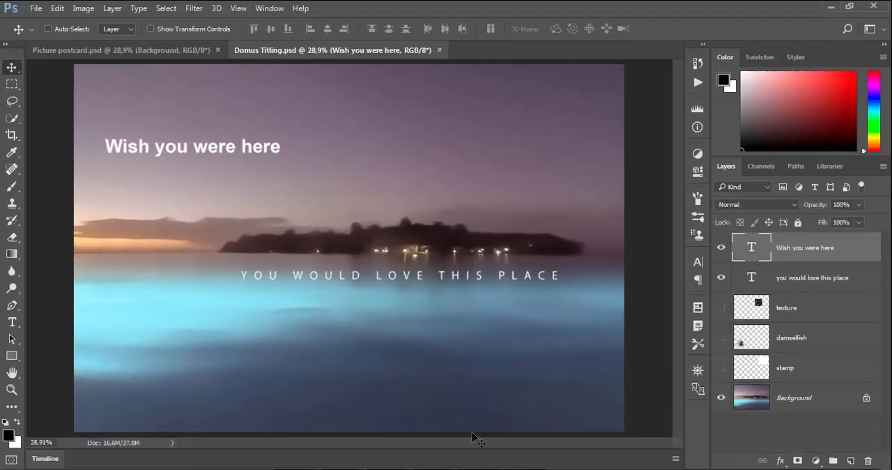
Step: Resize the "Wish you were here" text to 56 pt, to 30 pt and finally to 45 pt, and commit it
double_click(758, 252)
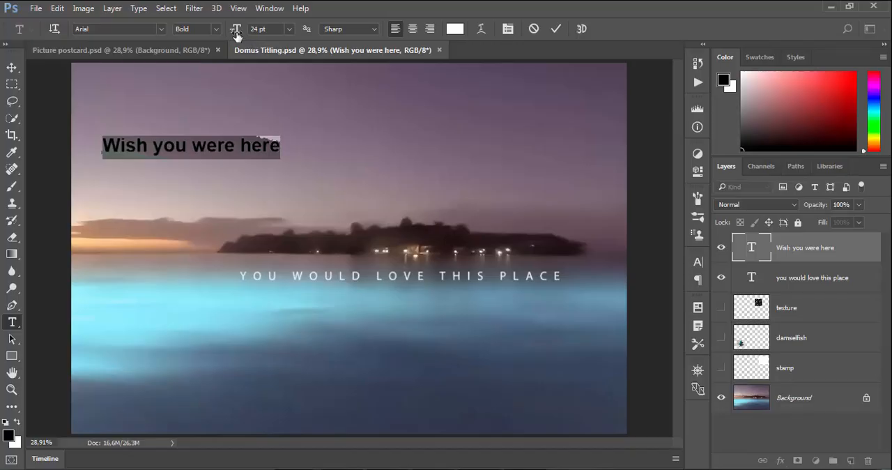
left_click_drag(235, 35, 257, 33)
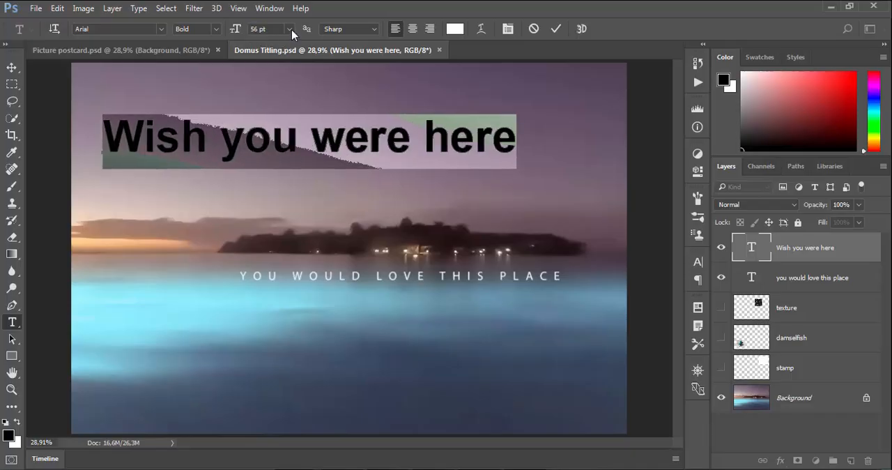
left_click(291, 29)
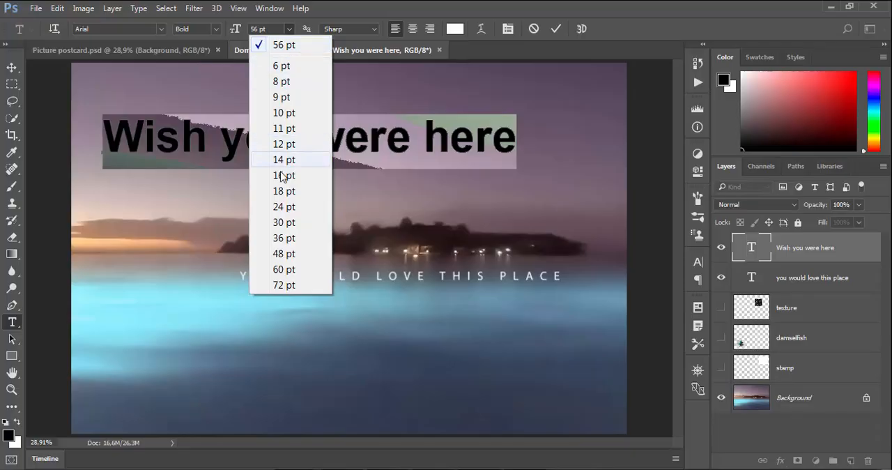
left_click(284, 222)
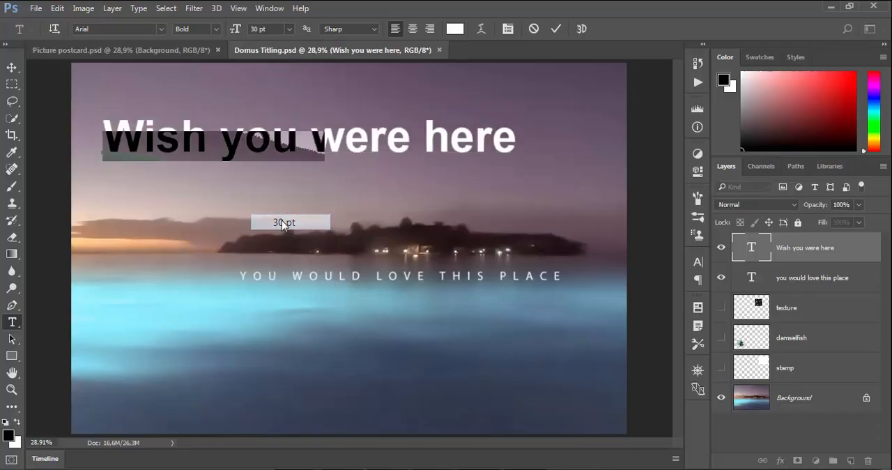
left_click(236, 32)
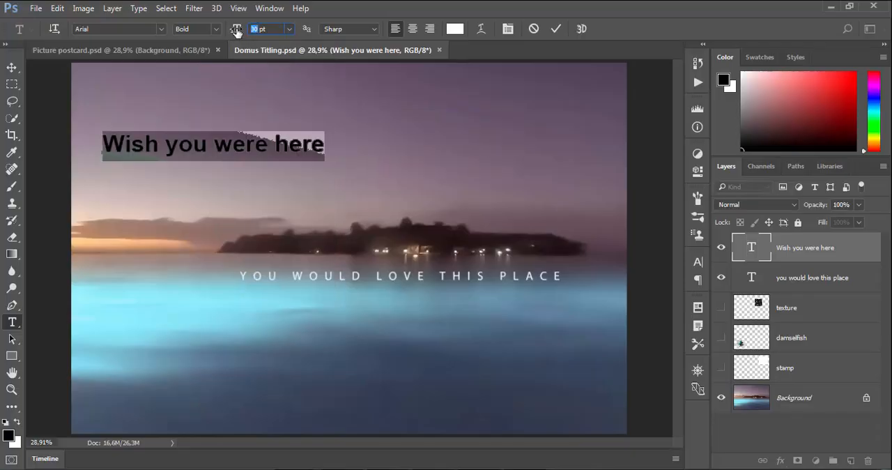
type("45")
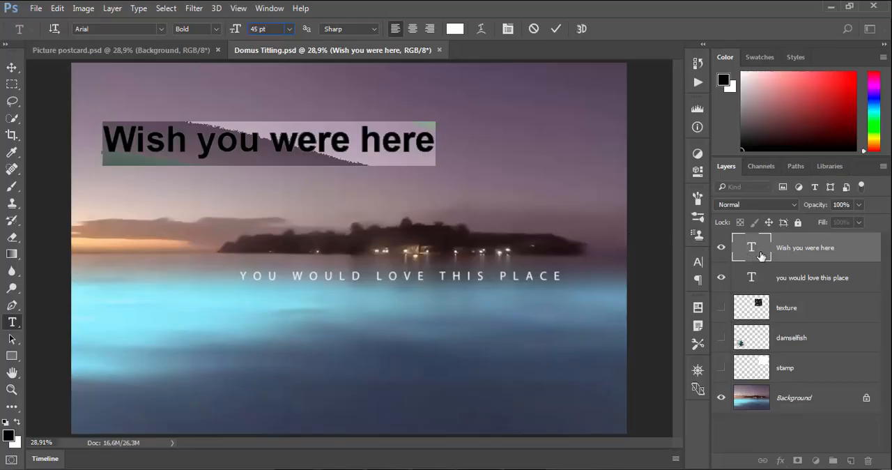
key("v")
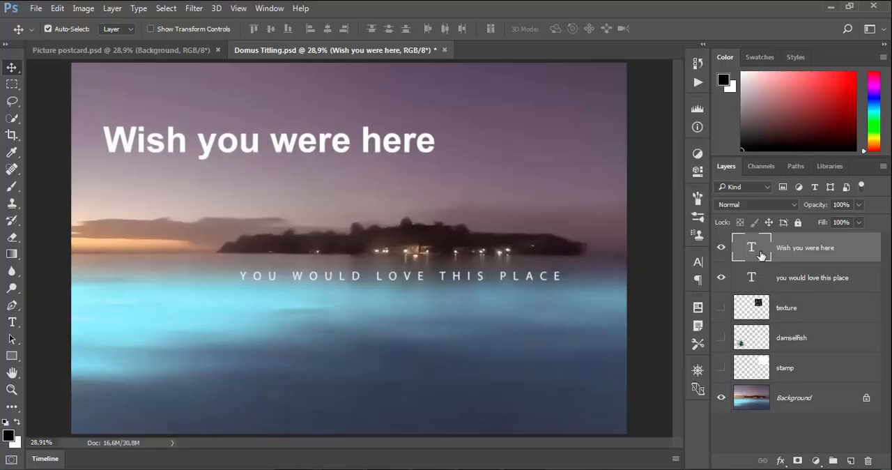
Step: Enlarge the whole "Wish you were here" text in small increments to 54.84 pt
double_click(760, 252)
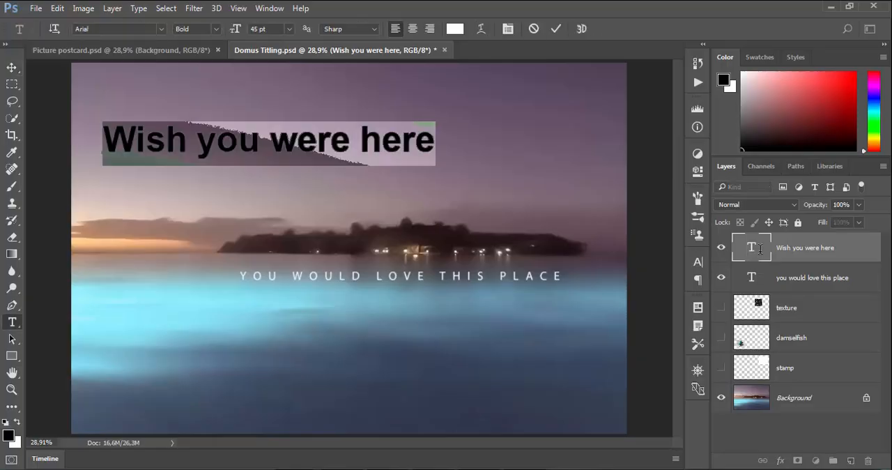
key("ctrl+shift+period")
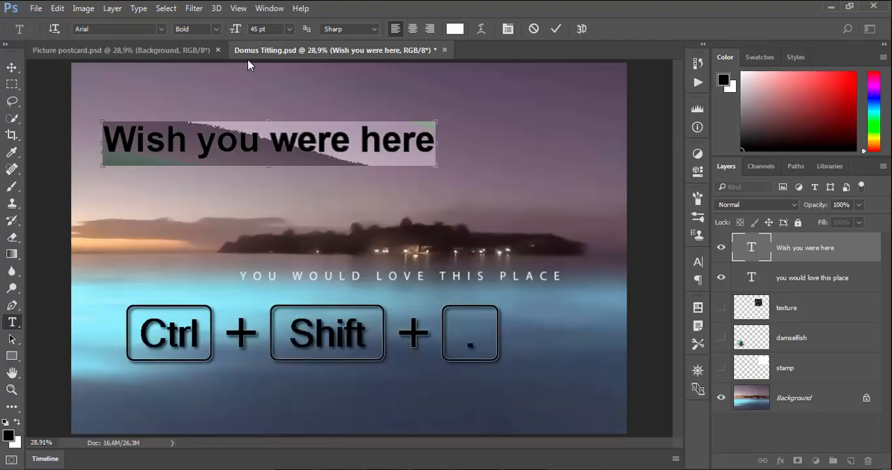
key("ctrl+shift+period")
key("ctrl+shift+period")
key("ctrl+shift+period")
key("ctrl+shift+period")
key("ctrl+shift+period")
key("ctrl+shift+period")
key("ctrl+shift+period")
key("ctrl+shift+period")
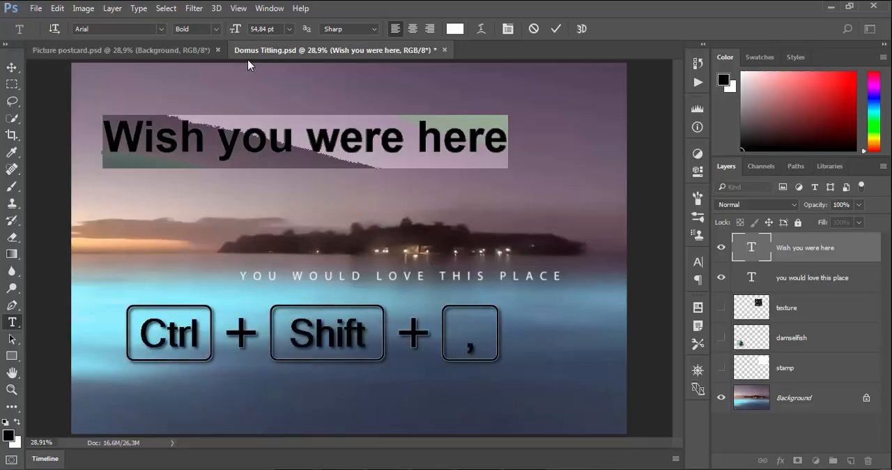
Step: Reduce the "Wish you were here" text in small increments to 38.85 pt and commit the edit
key("ctrl+shift+comma")
key("ctrl+shift+comma")
key("ctrl+shift+comma")
key("ctrl+shift+comma")
key("ctrl+shift+comma")
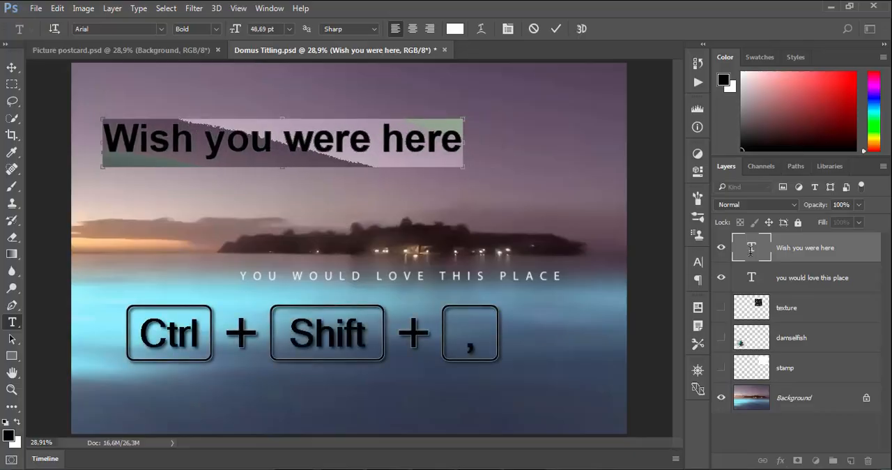
key("ctrl+shift+comma")
key("ctrl+shift+comma")
key("ctrl+shift+comma")
key("ctrl+shift+comma")
key("ctrl+shift+comma")
key("ctrl+shift+comma")
key("ctrl+shift+comma")
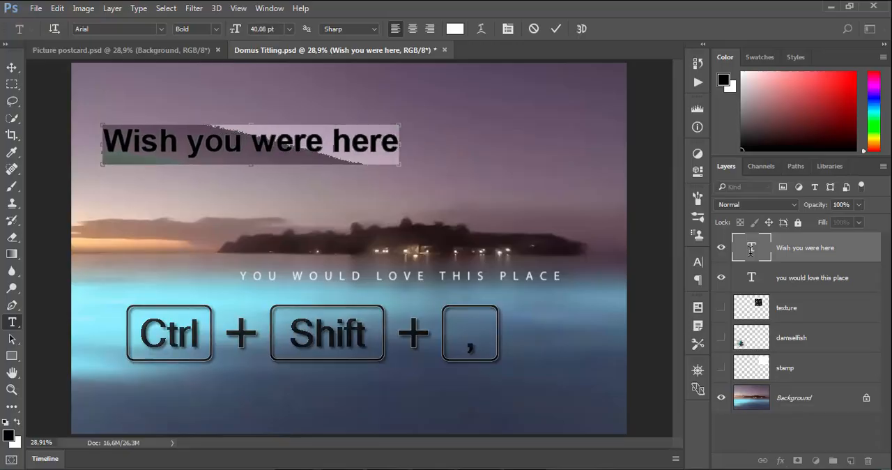
key("ctrl+shift+comma")
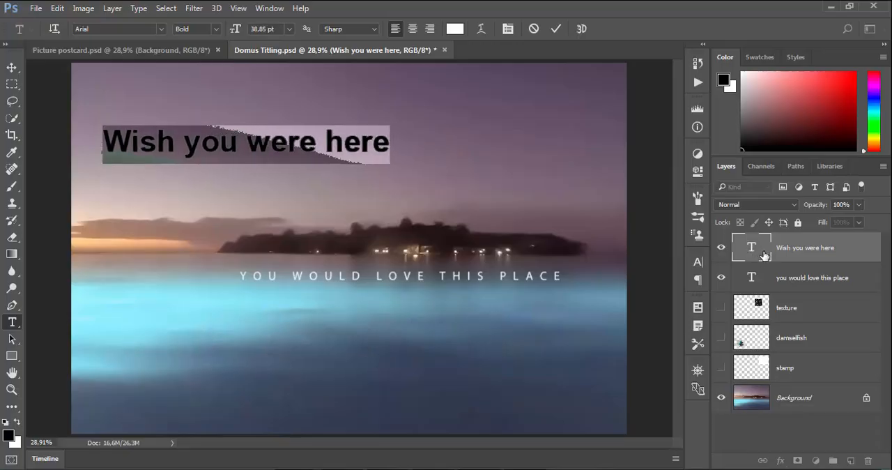
key("ctrl+Return")
key("v")
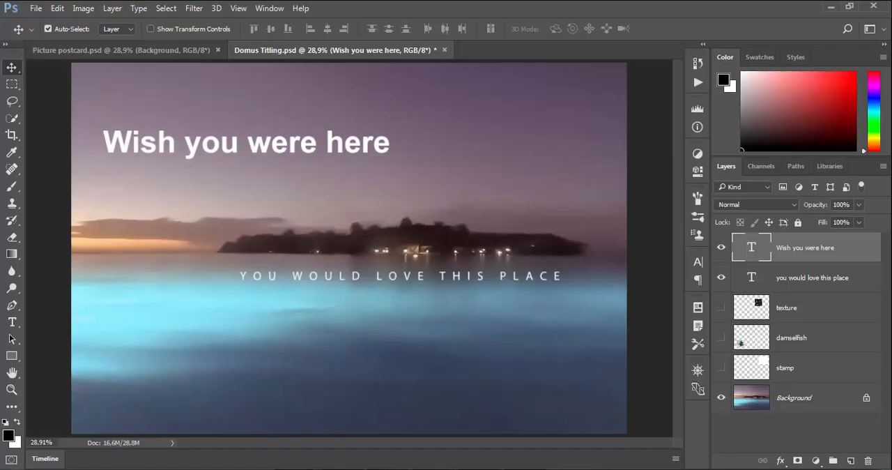
Step: Set the font size of the "Wish you were here" text to 88 pt
double_click(756, 247)
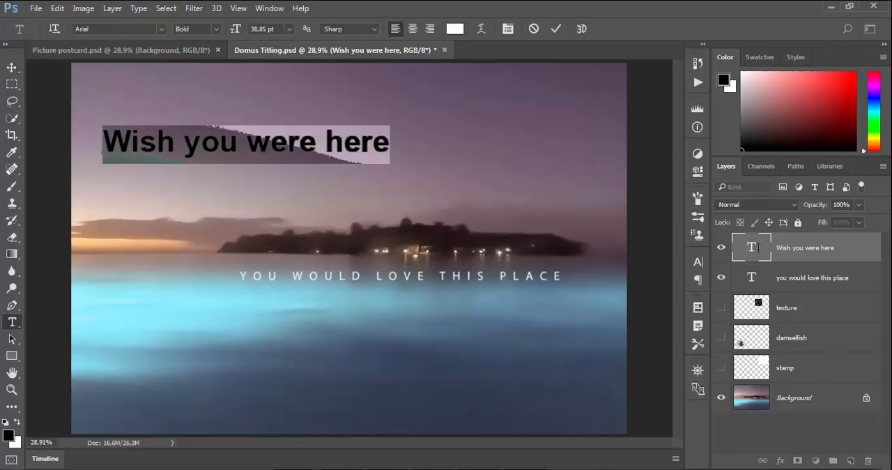
left_click(259, 28)
type("88")
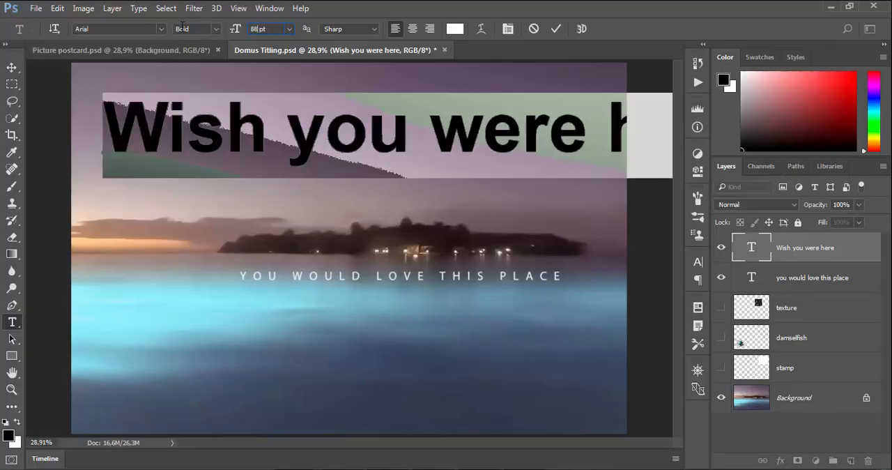
Step: Search the fonts for "script", preview the matching fonts on the heading, and leave the search without applying one
left_click(160, 29)
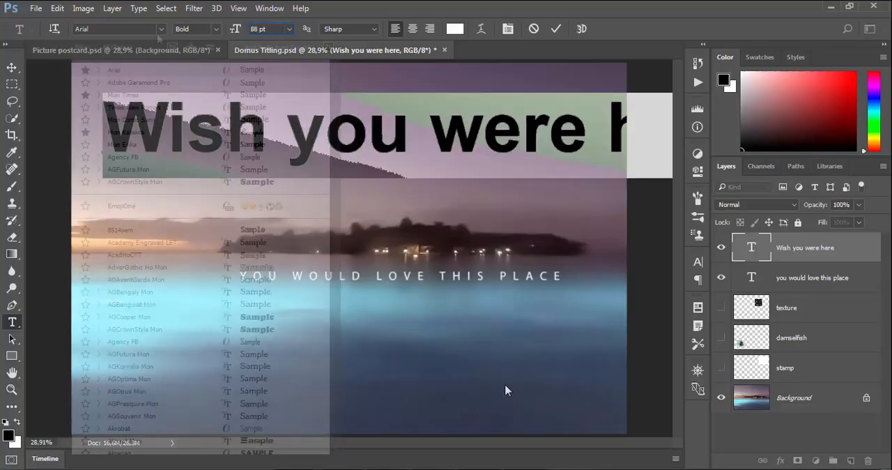
type("s")
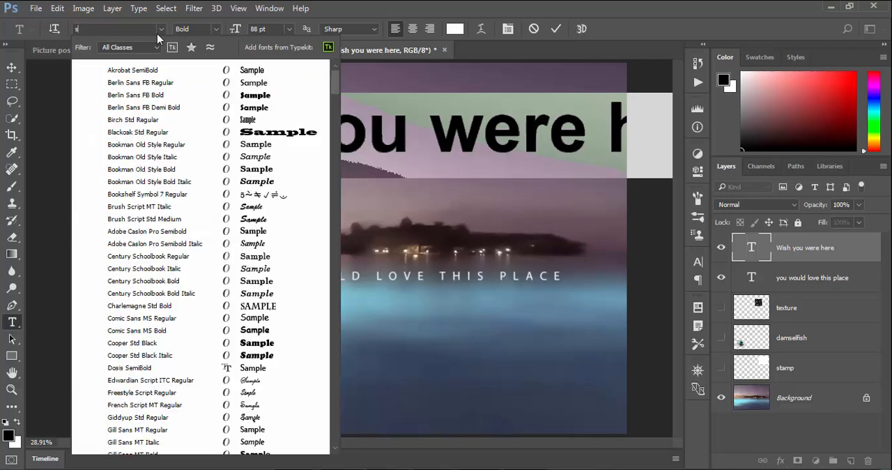
type("cript")
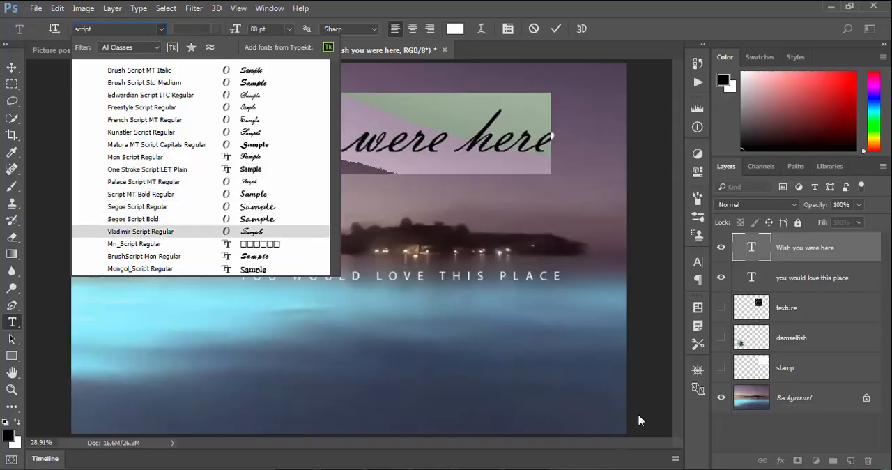
key("Escape")
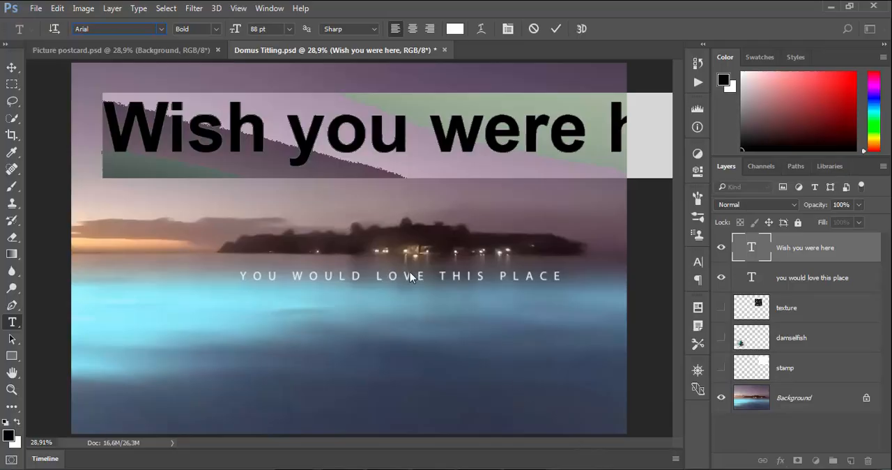
Step: Filter the fonts to the Script class and apply Palace Script MT to the "Wish you were here" text
left_click(109, 30)
key("BackSpace")
left_click(159, 31)
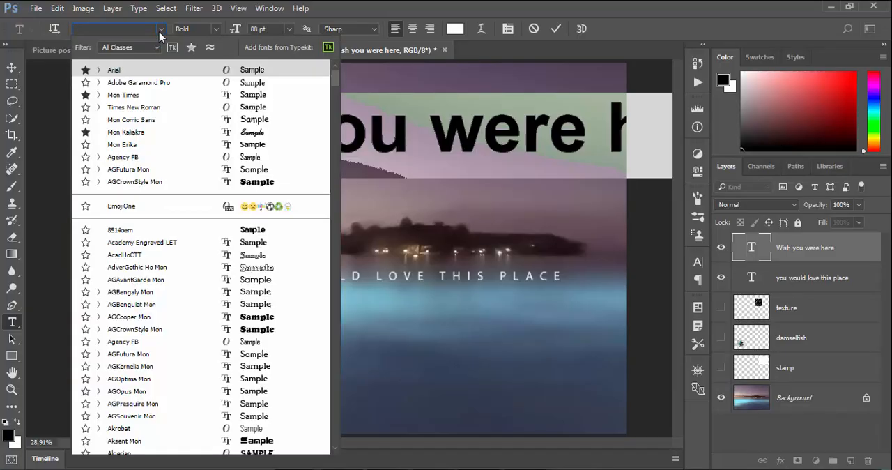
left_click(153, 47)
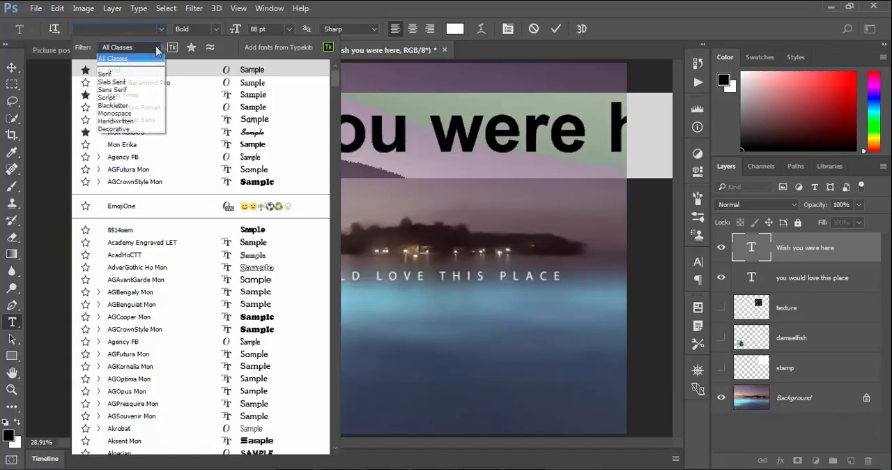
left_click(126, 98)
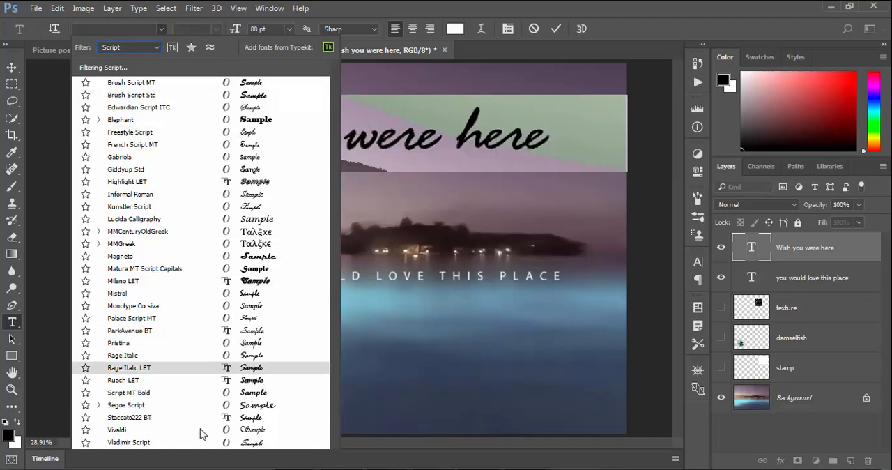
left_click(171, 318)
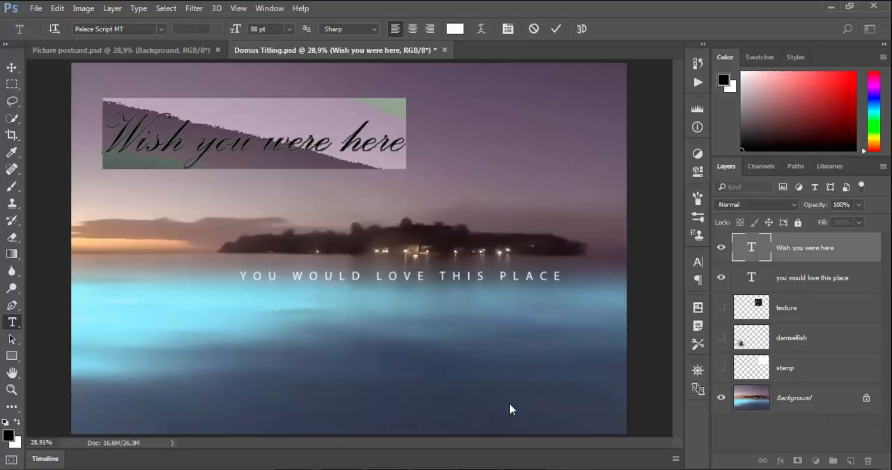
Step: Show the detailed character settings, switch All Caps on and off again for the heading, and commit the text
left_click(270, 9)
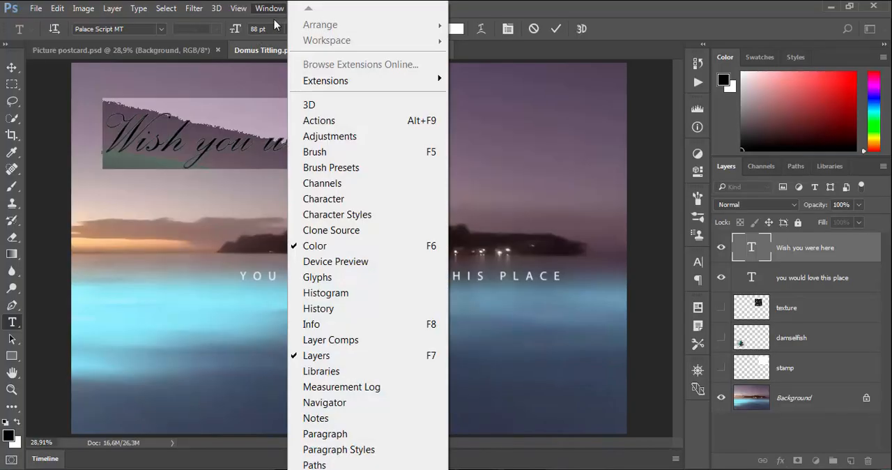
left_click(320, 200)
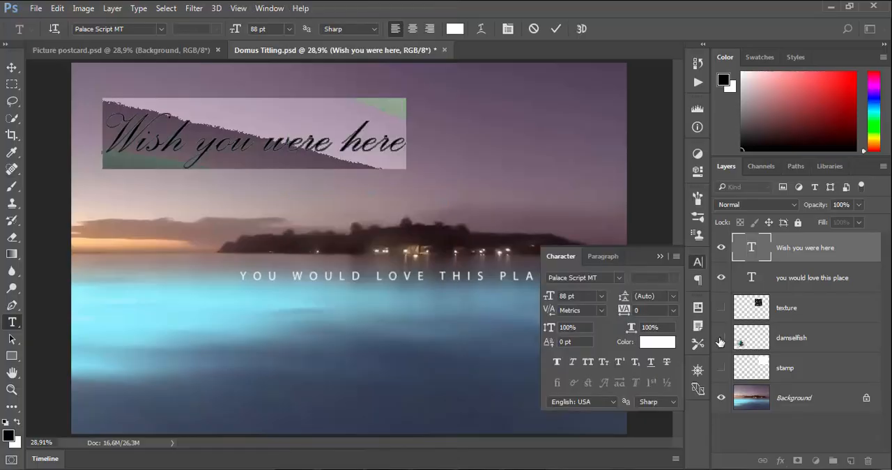
left_click(589, 363)
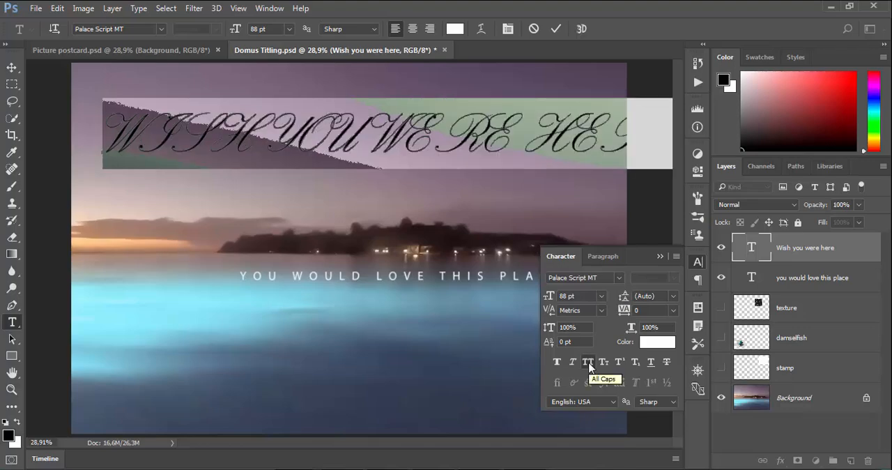
left_click(588, 363)
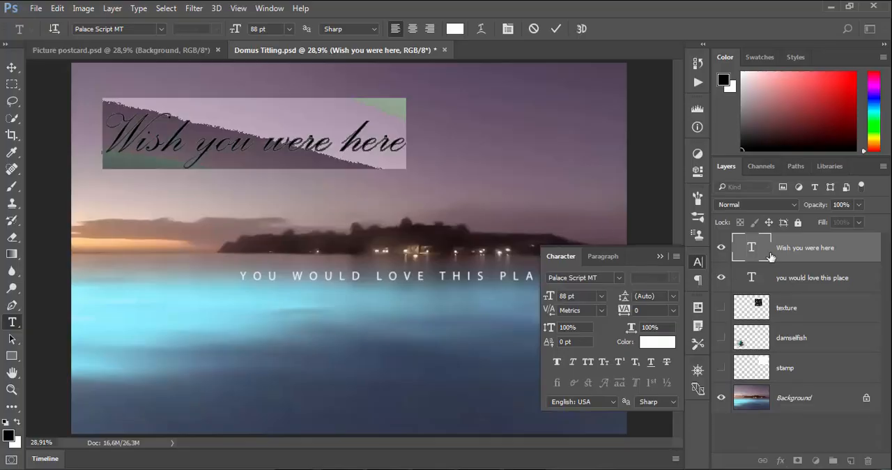
key("ctrl+Return")
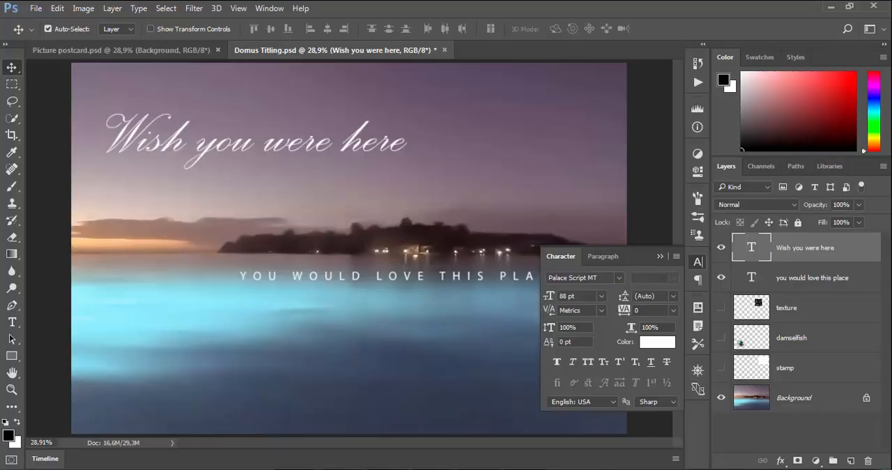
Step: Try a tracking of 200 on the "Wish you were here" text and return it to 0
left_click(673, 310)
left_click(673, 300)
left_click(673, 310)
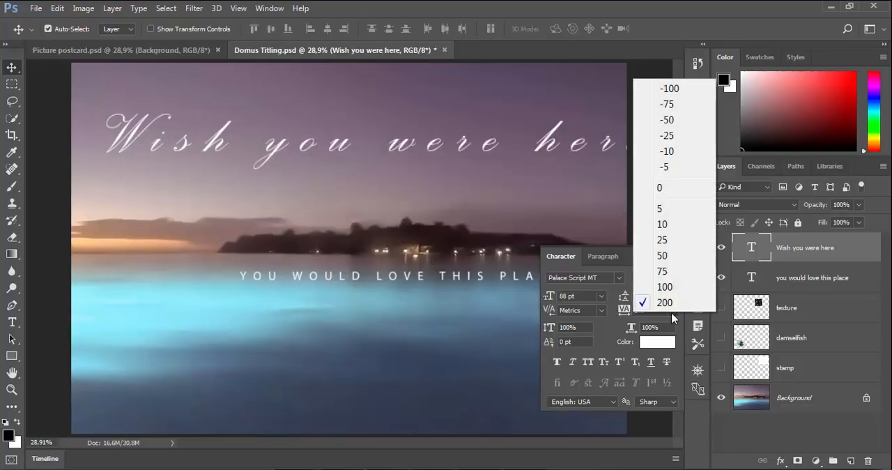
left_click(673, 187)
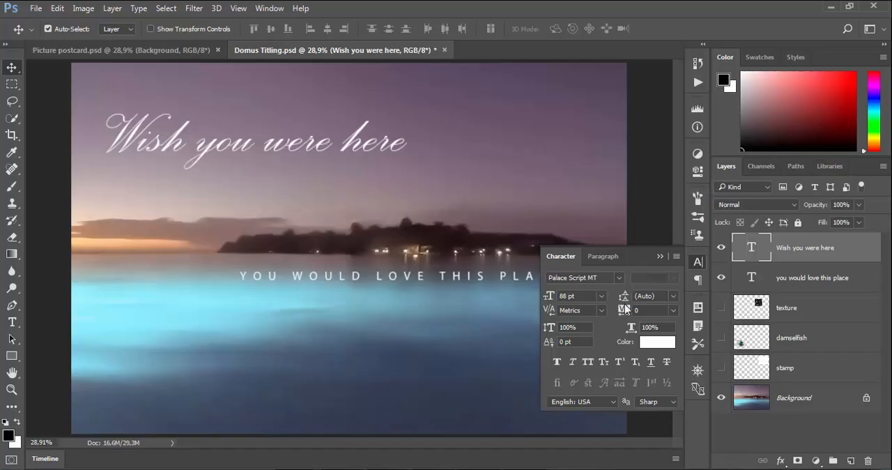
Step: Set the kerning of the "Wish you were here" text to Optical
left_click(602, 312)
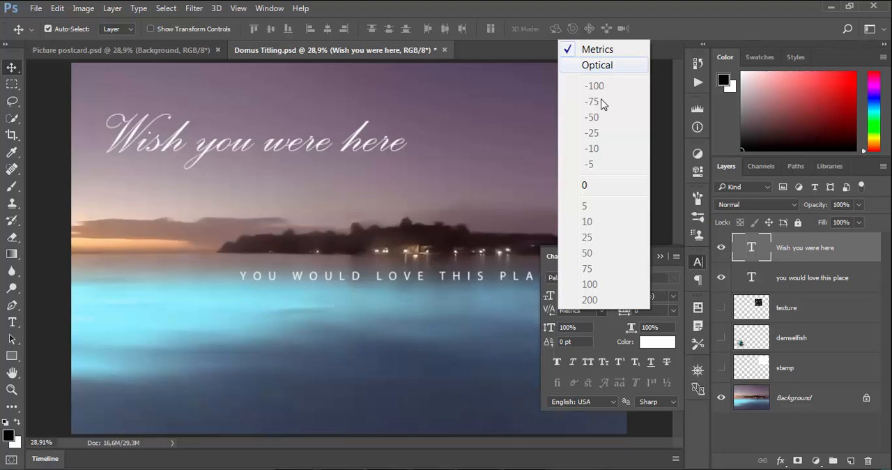
left_click(595, 67)
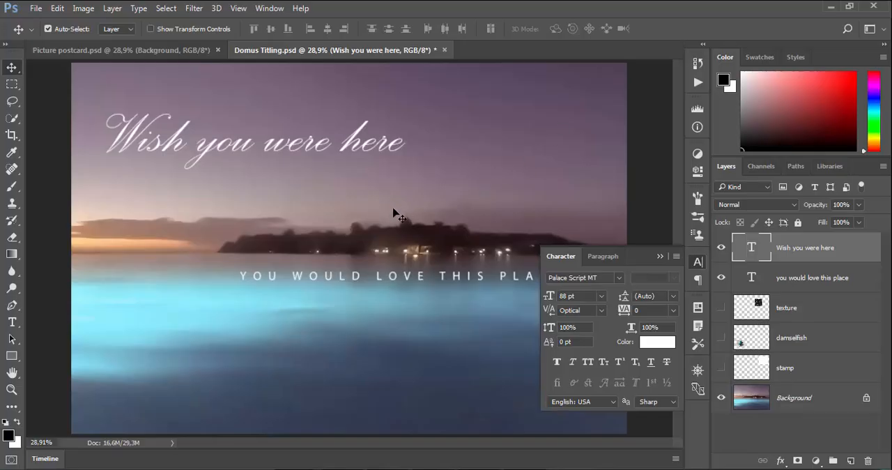
Step: Check the letter joins in "Wish you were here" up close, set its kerning to Metrics, and collapse the character settings
key("ctrl+plus")
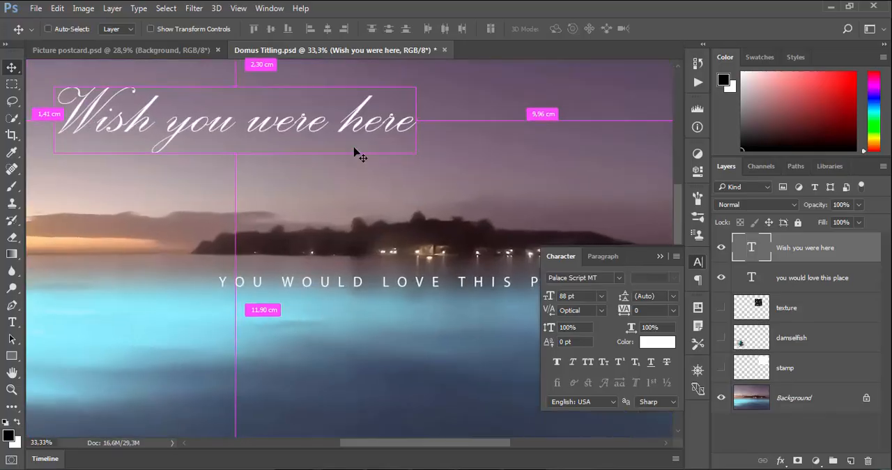
key("ctrl+plus")
key("ctrl+plus")
key("ctrl+plus")
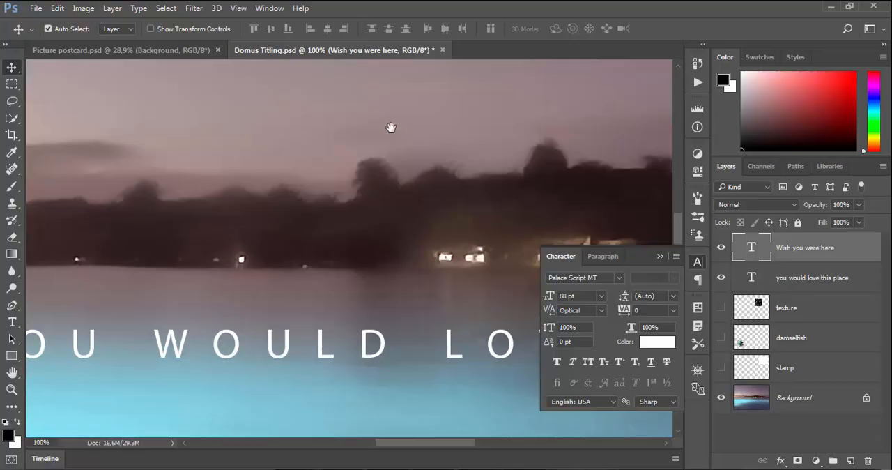
left_click_drag(390, 127, 392, 397)
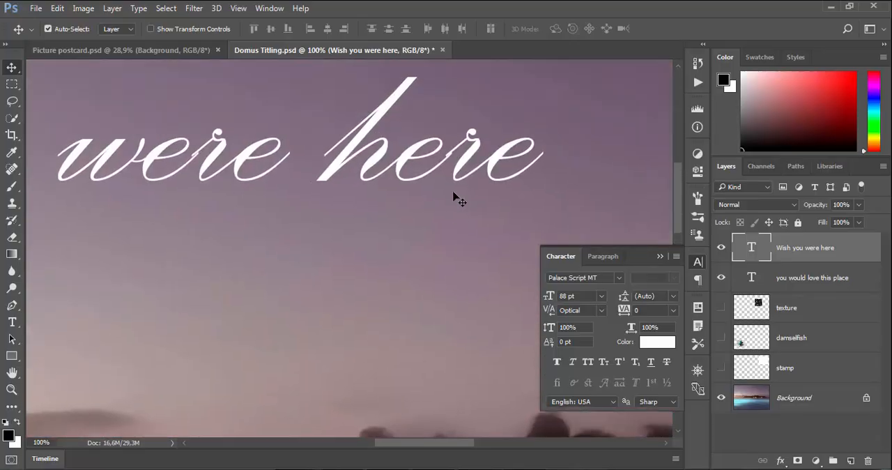
key("ctrl+plus")
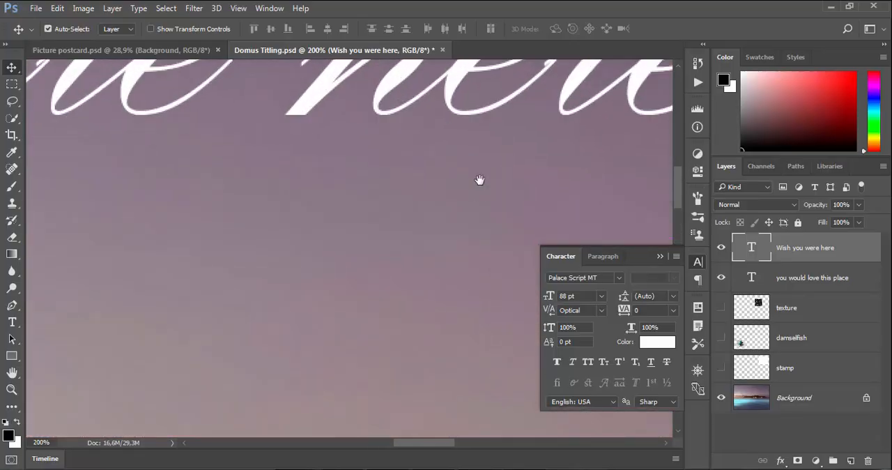
left_click_drag(450, 261, 372, 302)
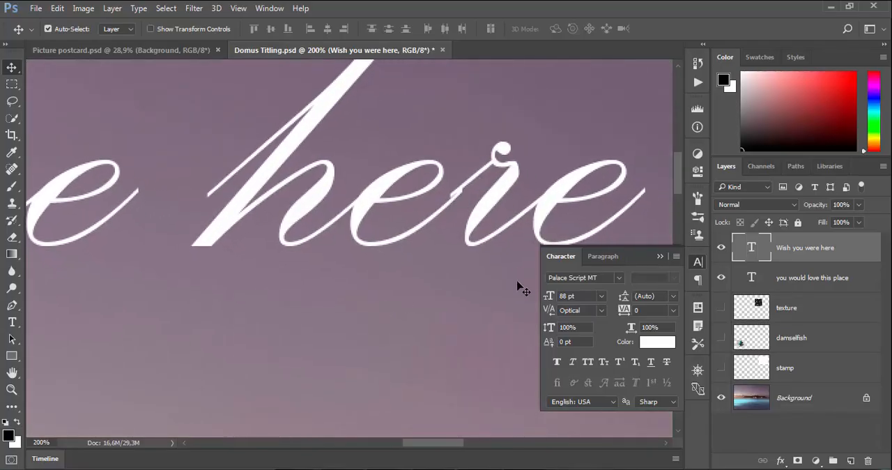
left_click(602, 310)
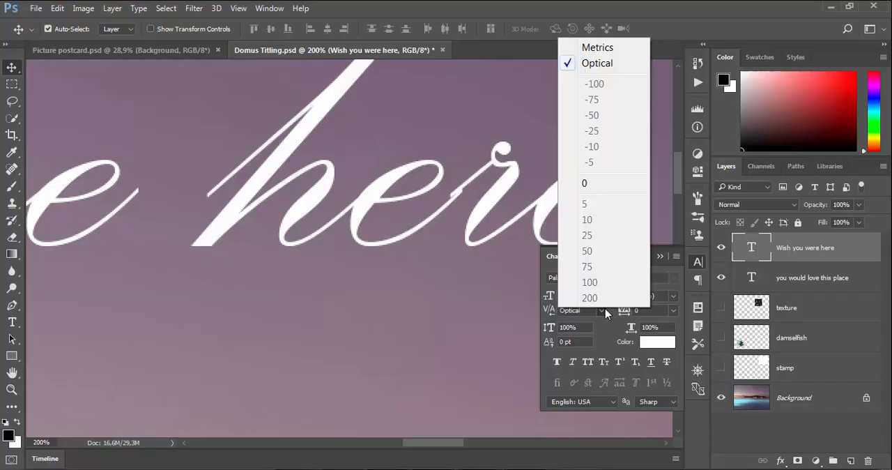
left_click(597, 48)
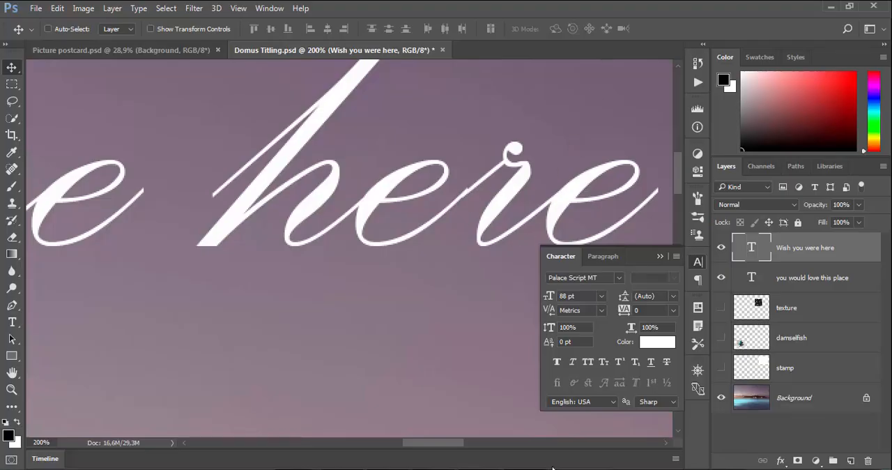
key("ctrl+0")
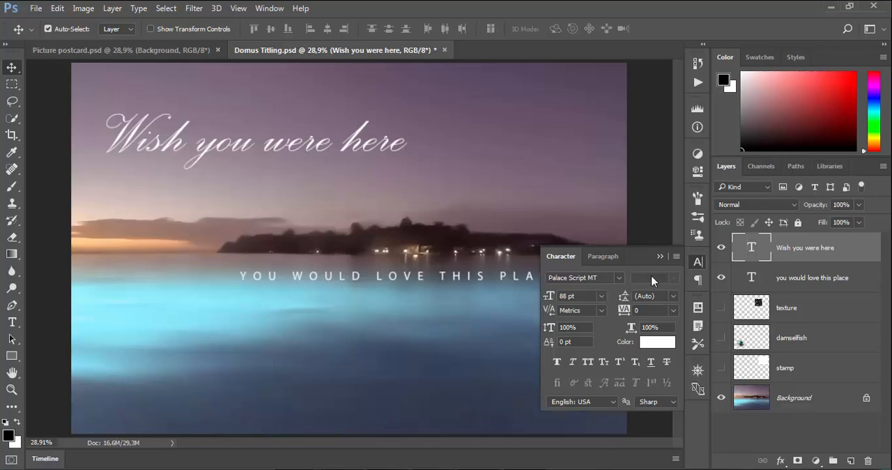
left_click(661, 257)
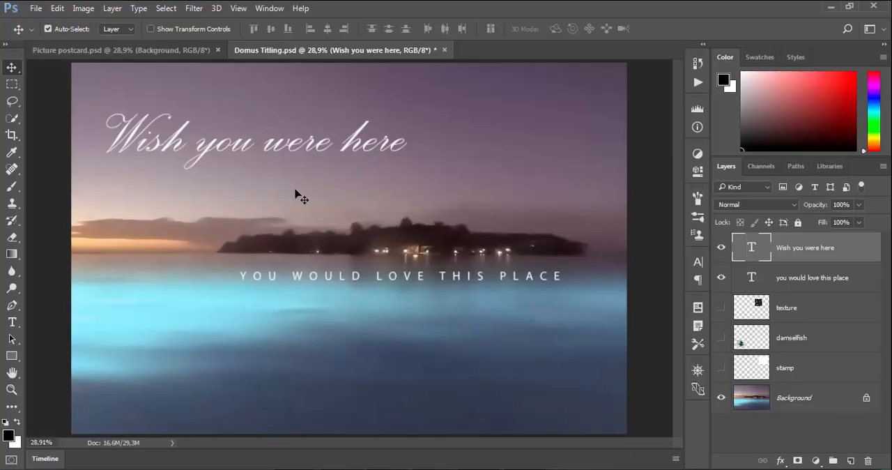
Step: Centre the "Wish you were here" text vertically and horizontally in a rectangular selection from the image's upper-left corner to just above the island, then deselect
left_click(12, 85)
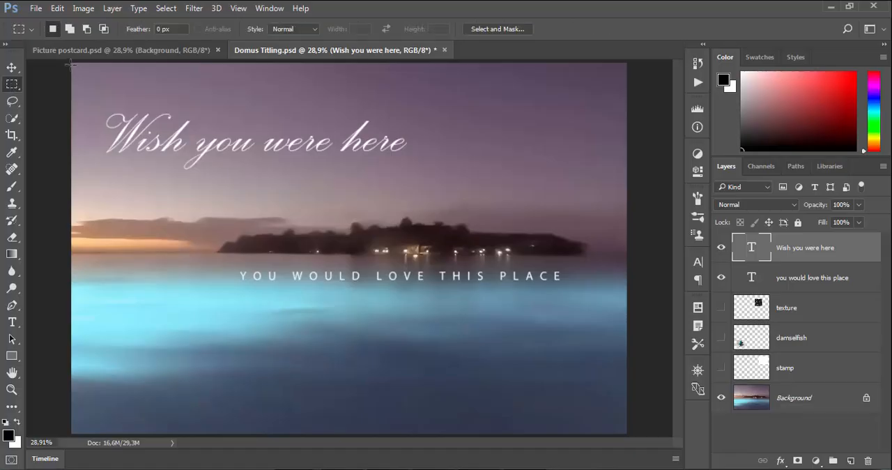
left_click_drag(71, 63, 447, 215)
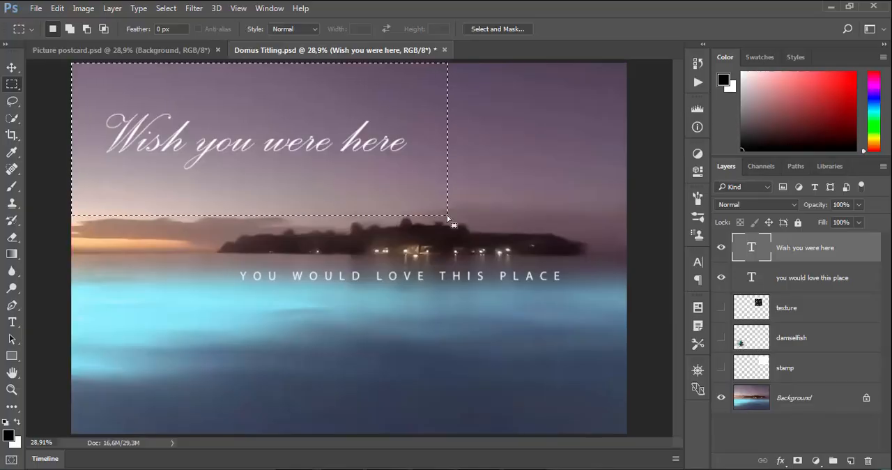
left_click(11, 68)
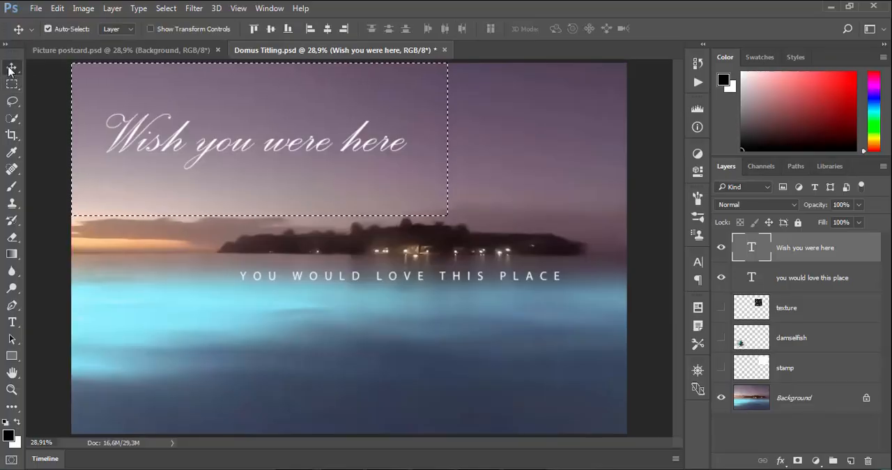
left_click(271, 30)
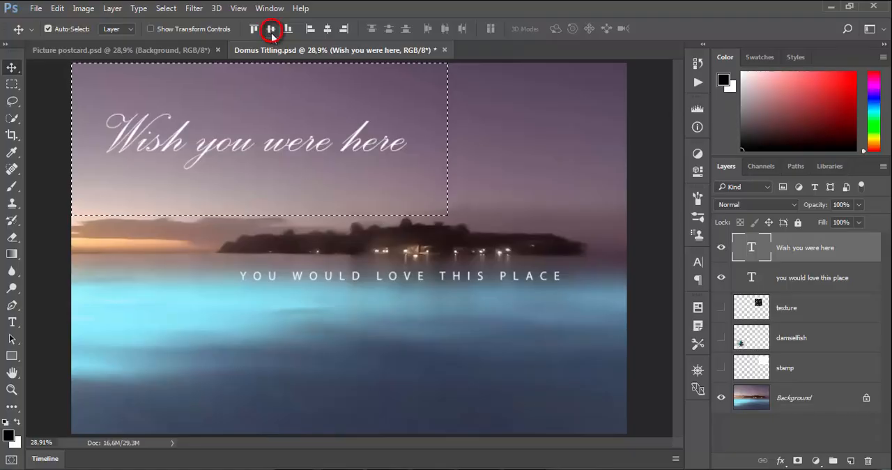
left_click(270, 29)
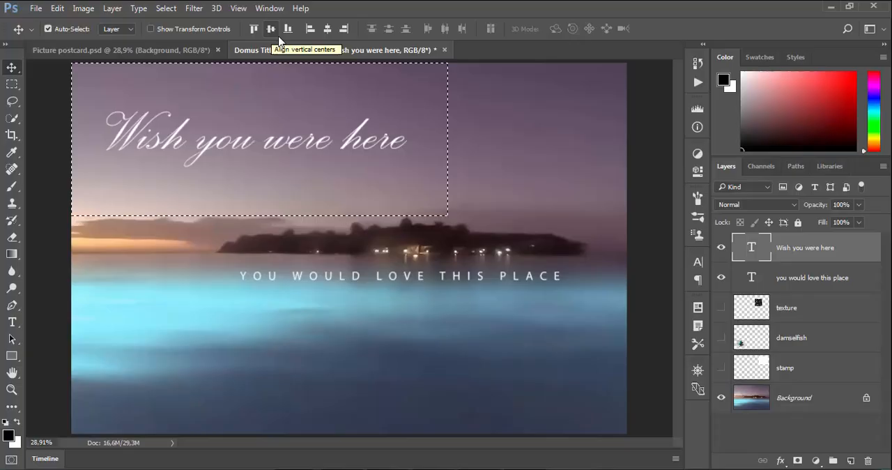
left_click(327, 31)
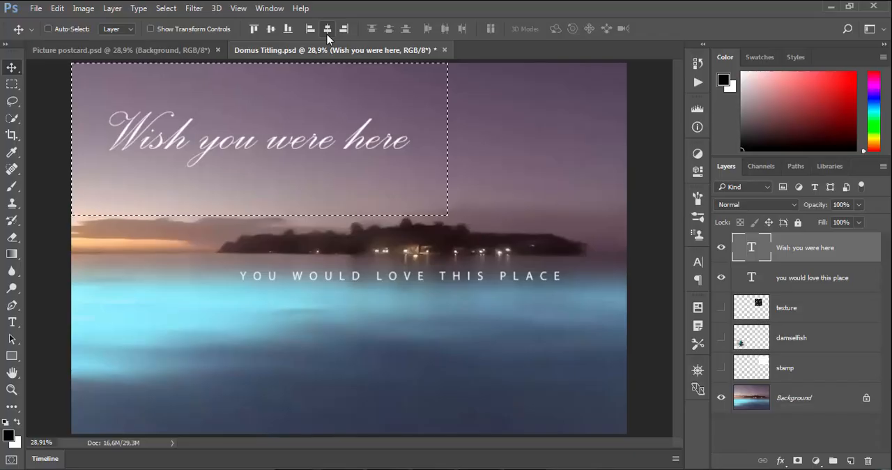
key("ctrl+d")
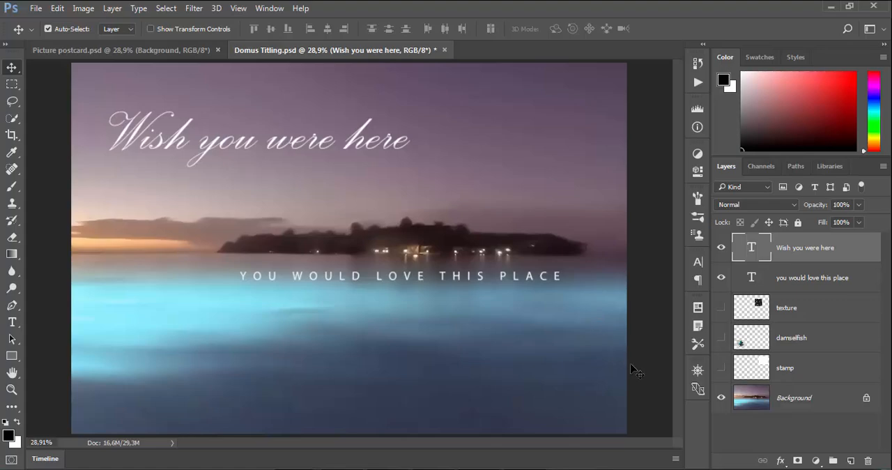